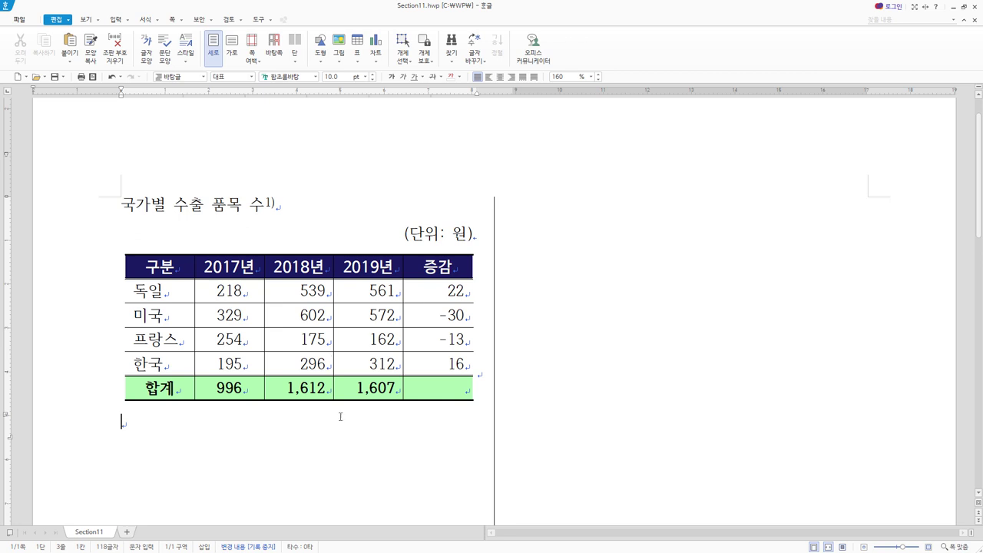
pyautogui.scroll(-3, 342, 416)
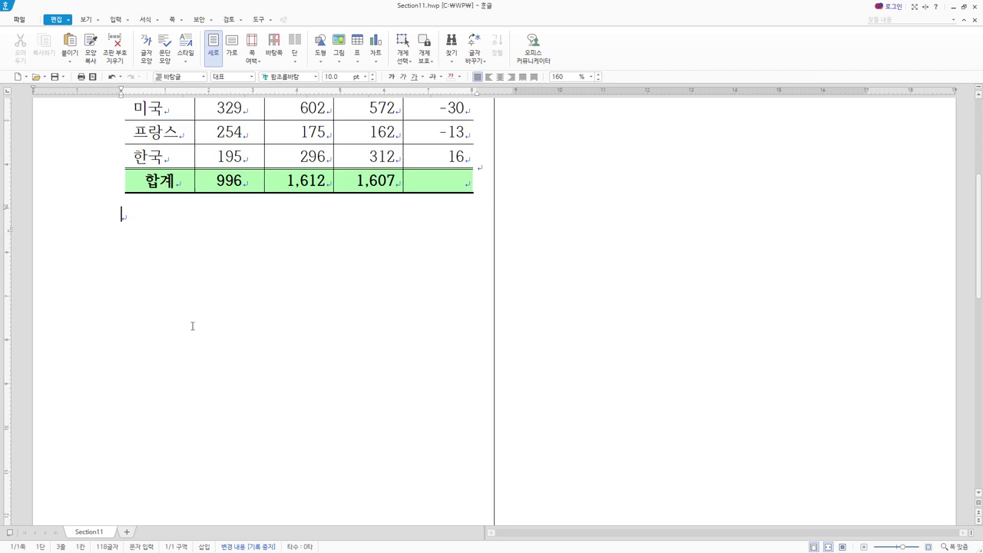
pyautogui.scroll(2, 300, 437)
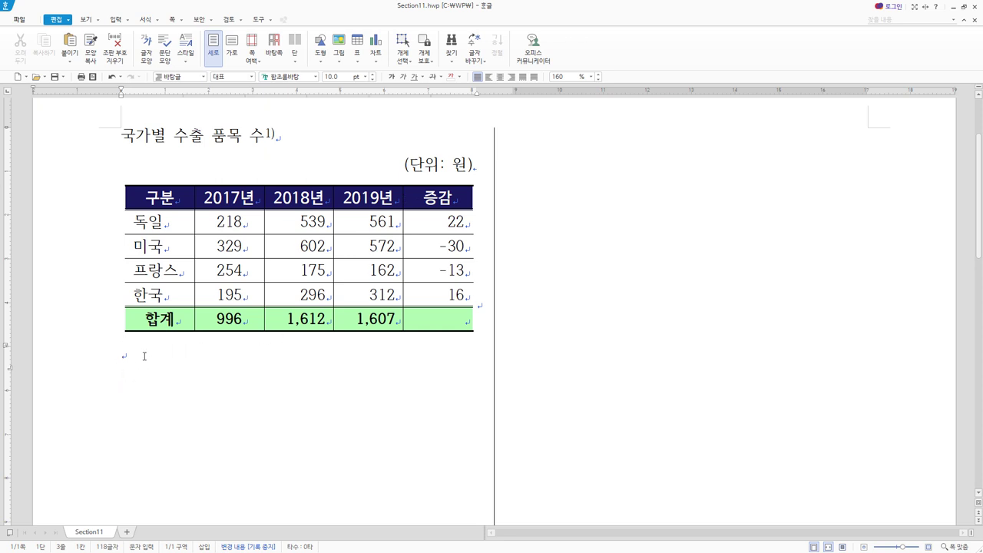
pyautogui.press('Up')
pyautogui.press('Down')
pyautogui.click(447, 322)
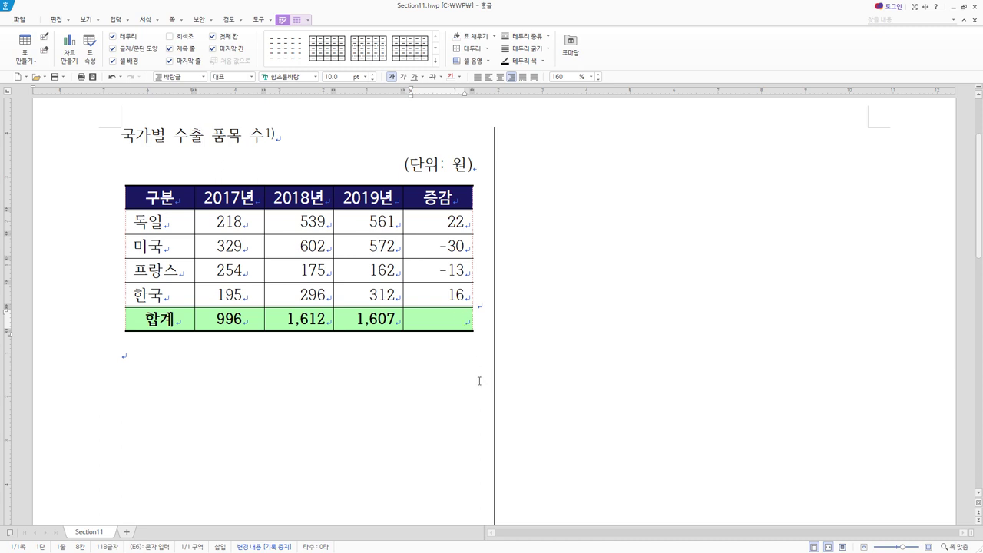
pyautogui.press('Right')
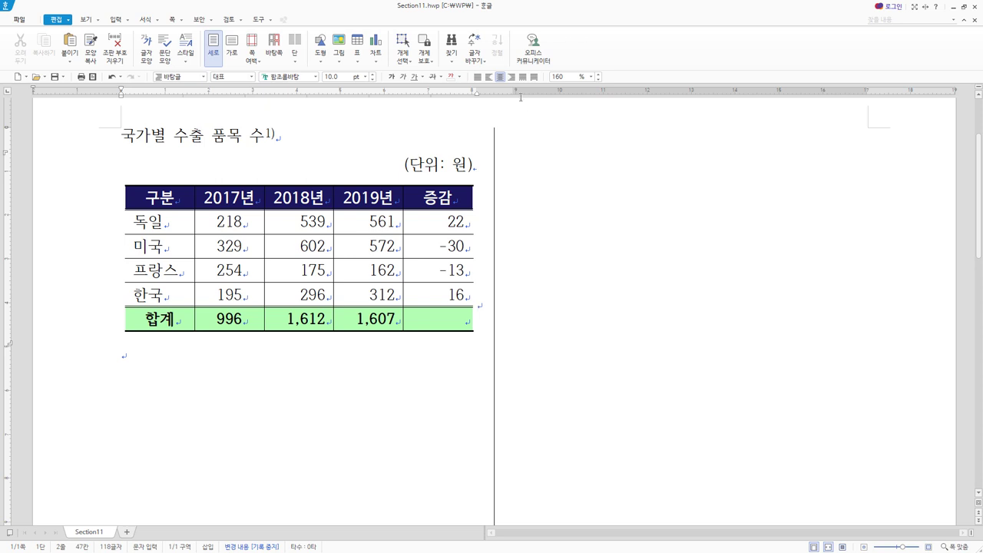
pyautogui.click(227, 351)
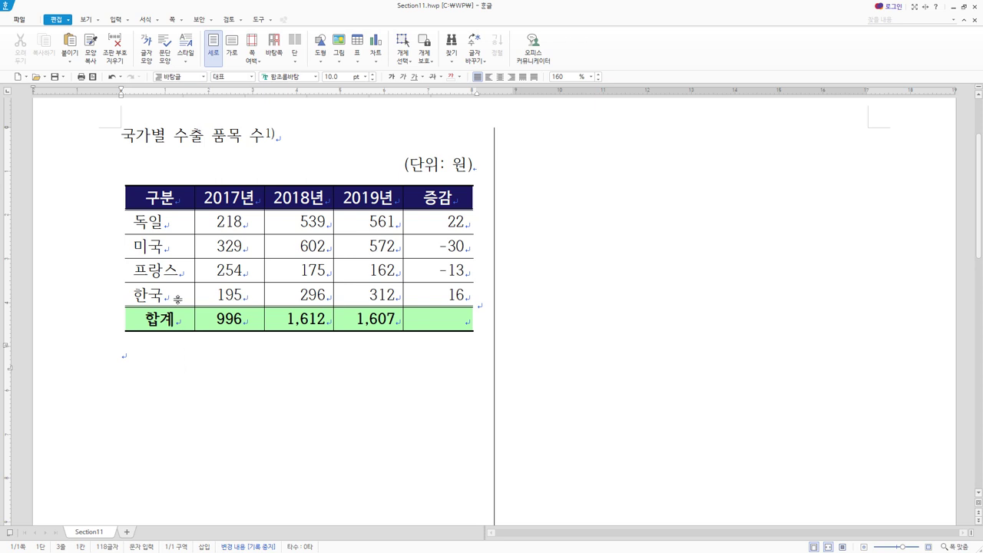
pyautogui.moveTo(181, 205); pyautogui.dragTo(181, 292)
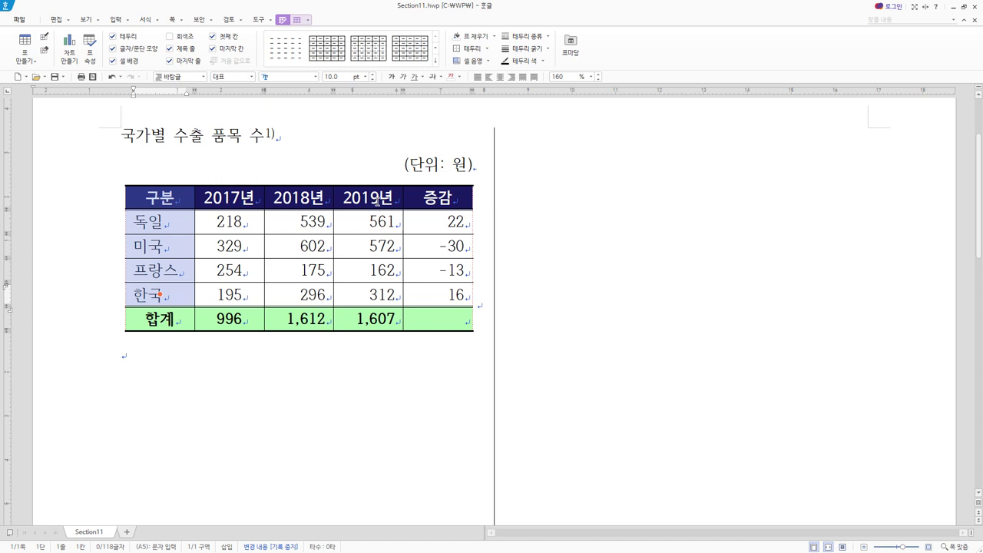
pyautogui.moveTo(376, 192); pyautogui.dragTo(369, 294)
pyautogui.click(372, 197)
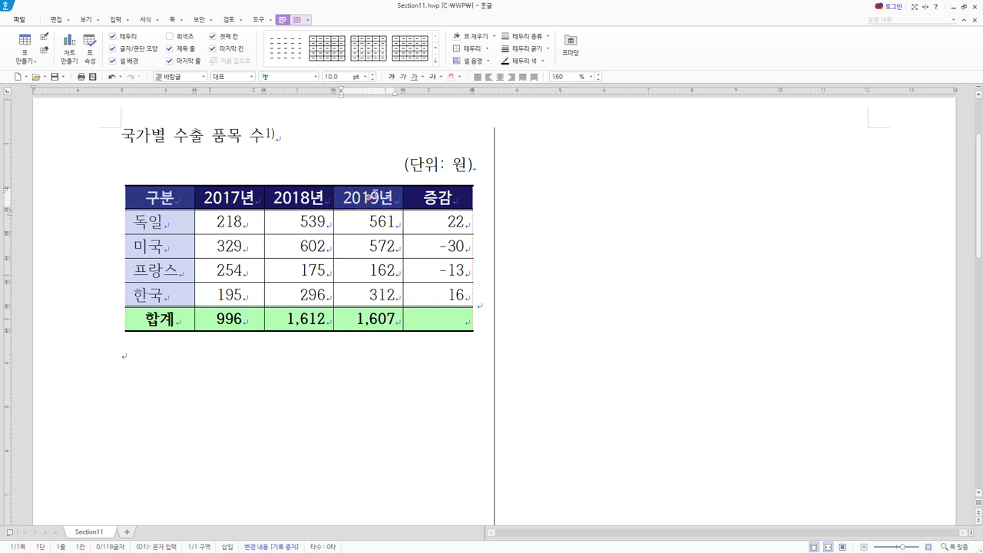
pyautogui.moveTo(372, 197); pyautogui.dragTo(435, 286)
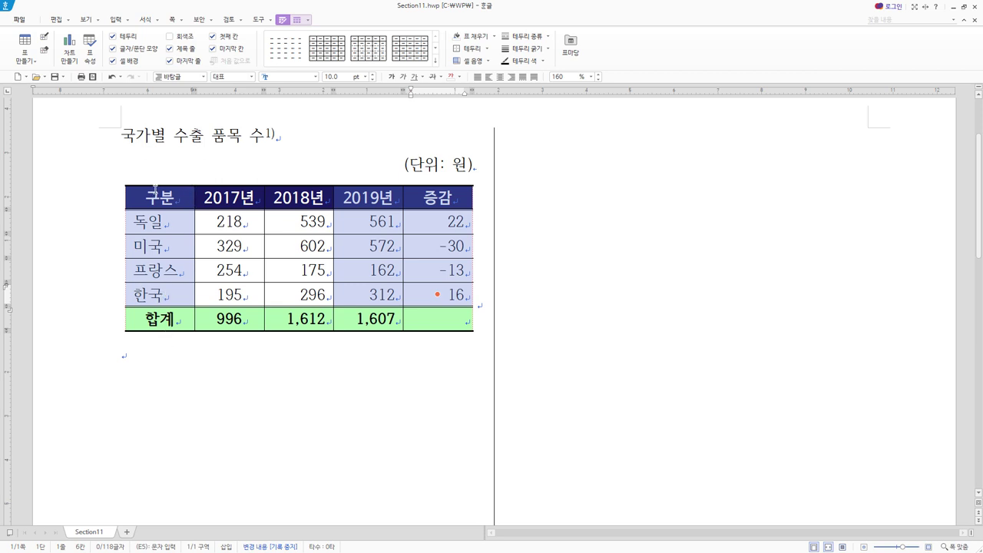
pyautogui.moveTo(158, 193); pyautogui.dragTo(298, 294)
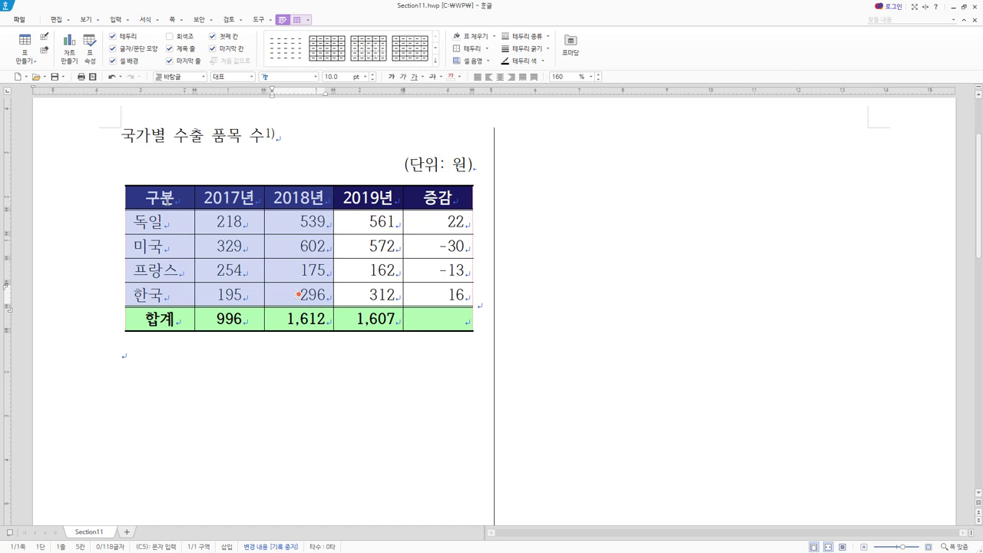
# Select the 구분, 2019년 and 증감 columns from the header through the 한국 row and bring up the chart types for them
pyautogui.moveTo(172, 223); pyautogui.dragTo(159, 294)
pyautogui.moveTo(368, 198); pyautogui.dragTo(451, 295)
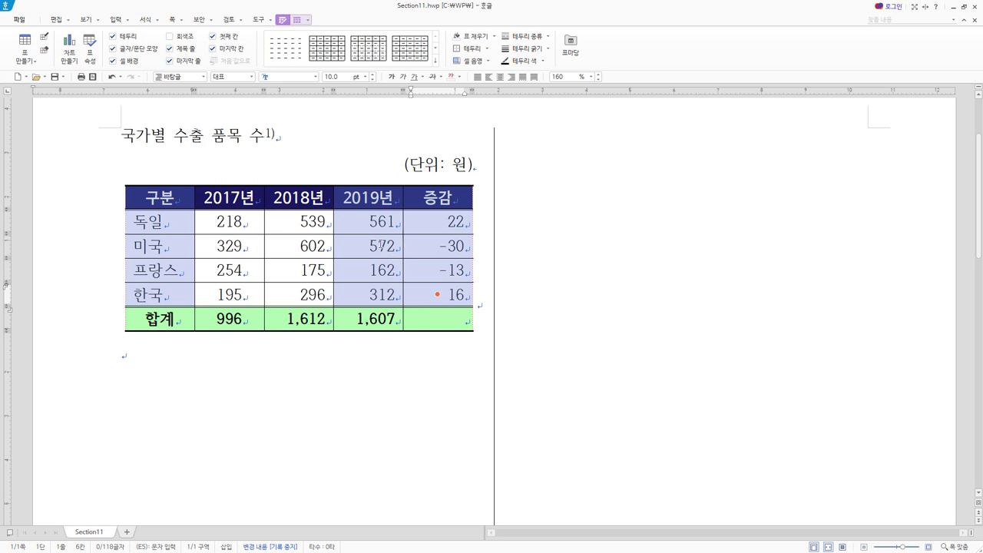
pyautogui.rightClick(390, 246)
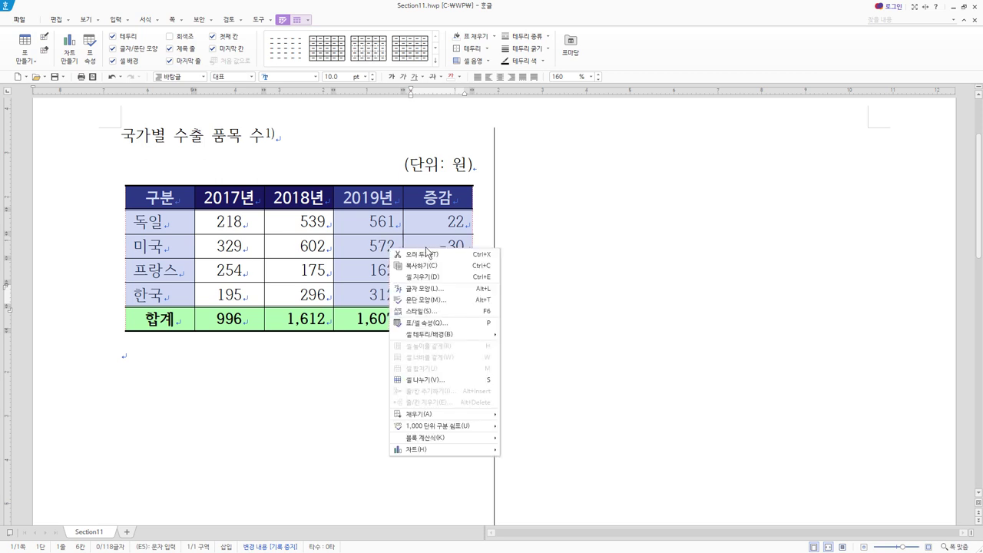
pyautogui.moveTo(425, 450)
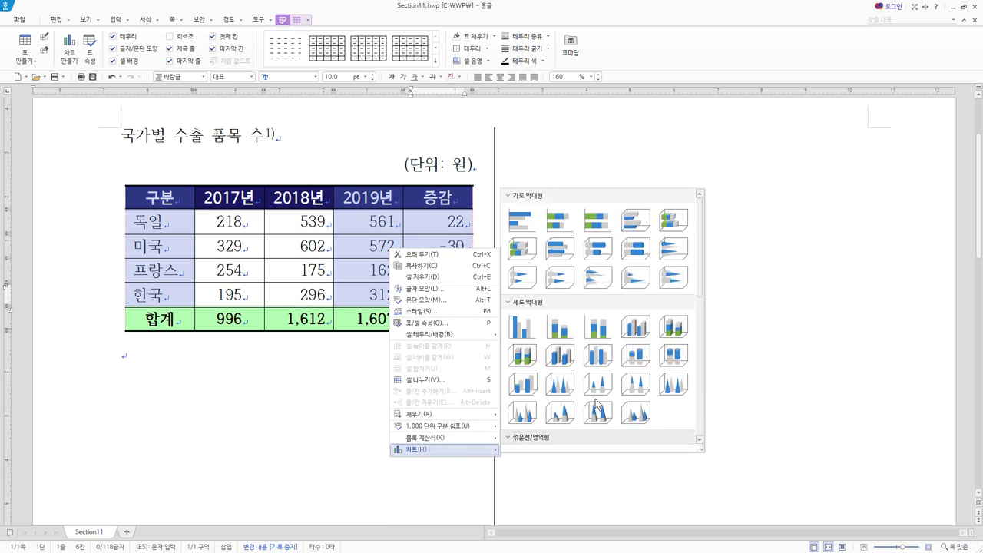
# Look through the available chart types, from line and area charts to pie, scatter and other charts
pyautogui.click(512, 196)
pyautogui.click(530, 211)
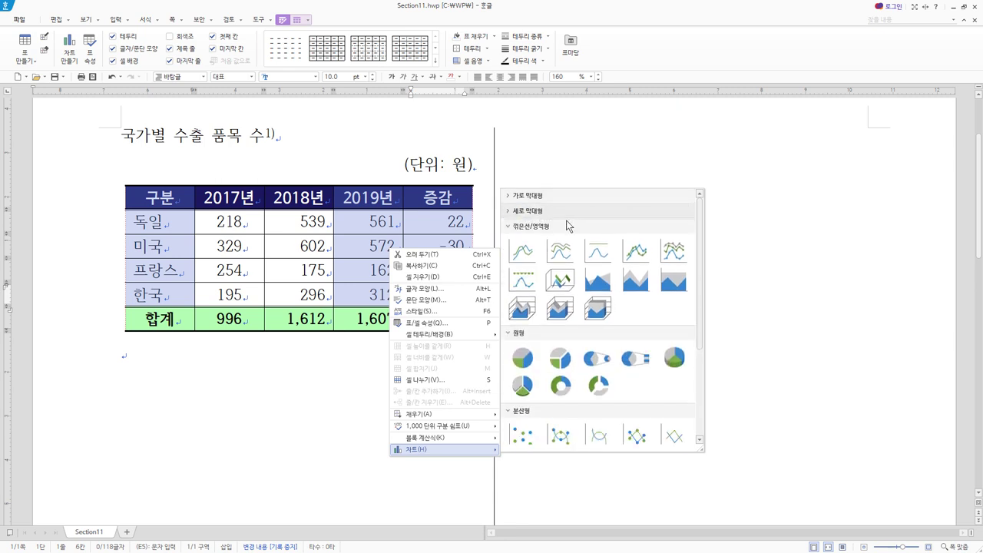
pyautogui.scroll(-2, 622, 384)
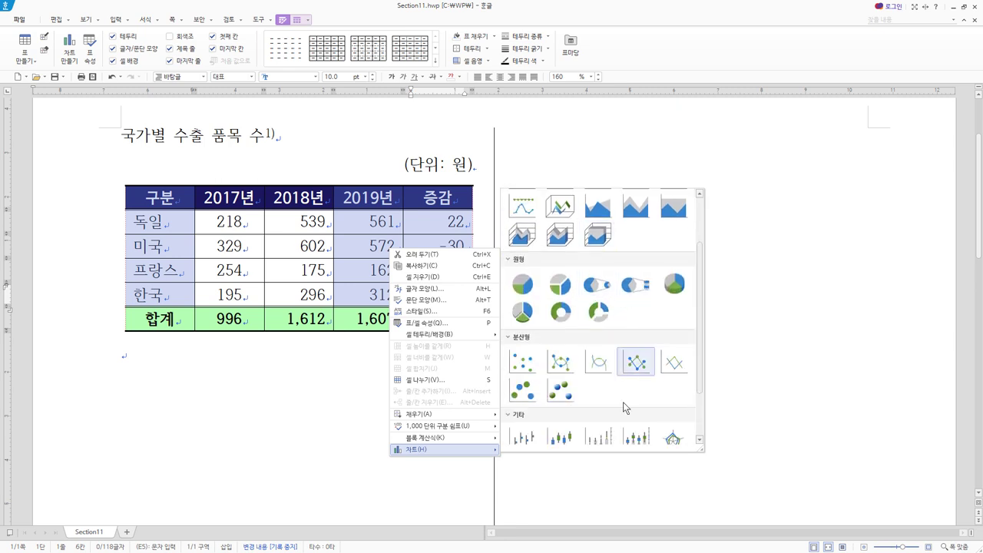
pyautogui.scroll(2, 618, 359)
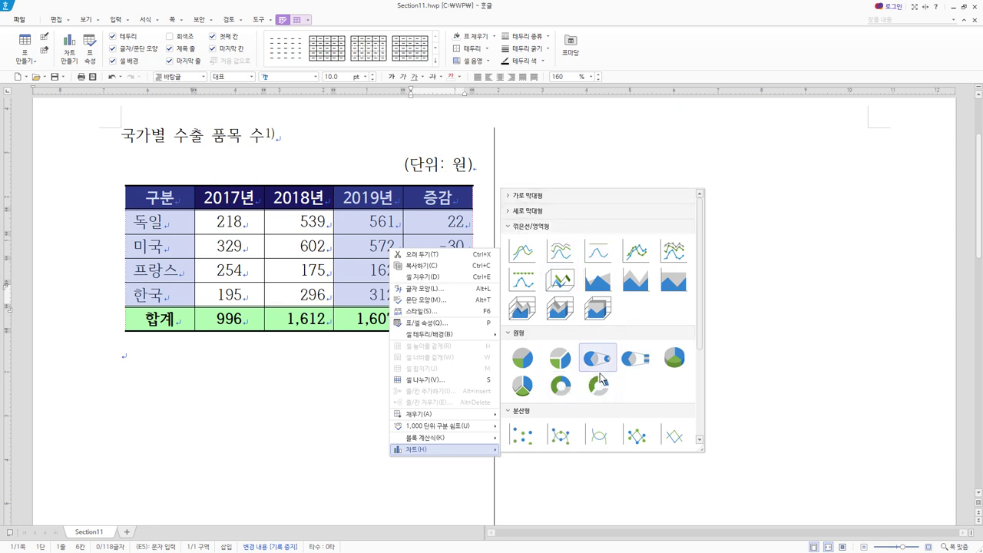
pyautogui.scroll(-4, 614, 388)
pyautogui.scroll(-2, 621, 386)
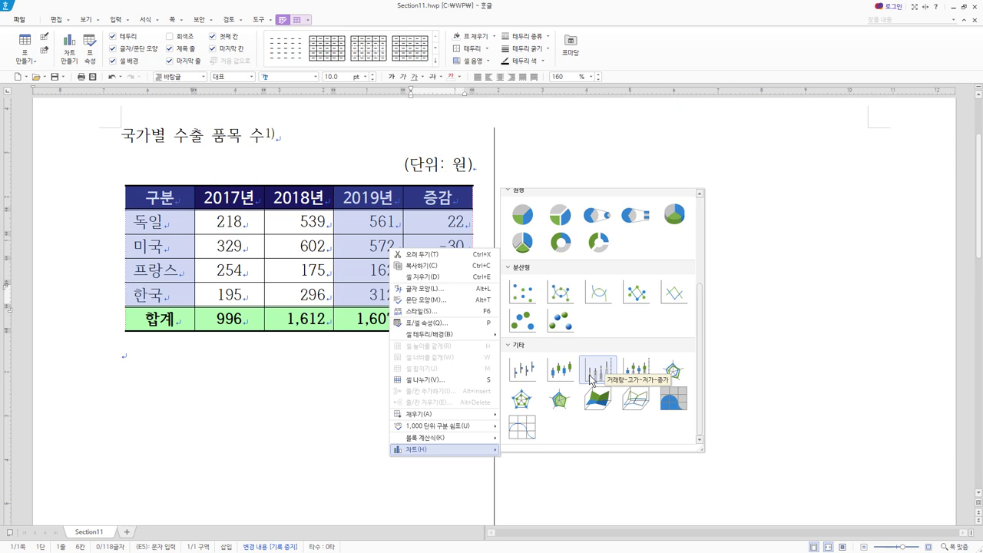
pyautogui.scroll(3, 622, 286)
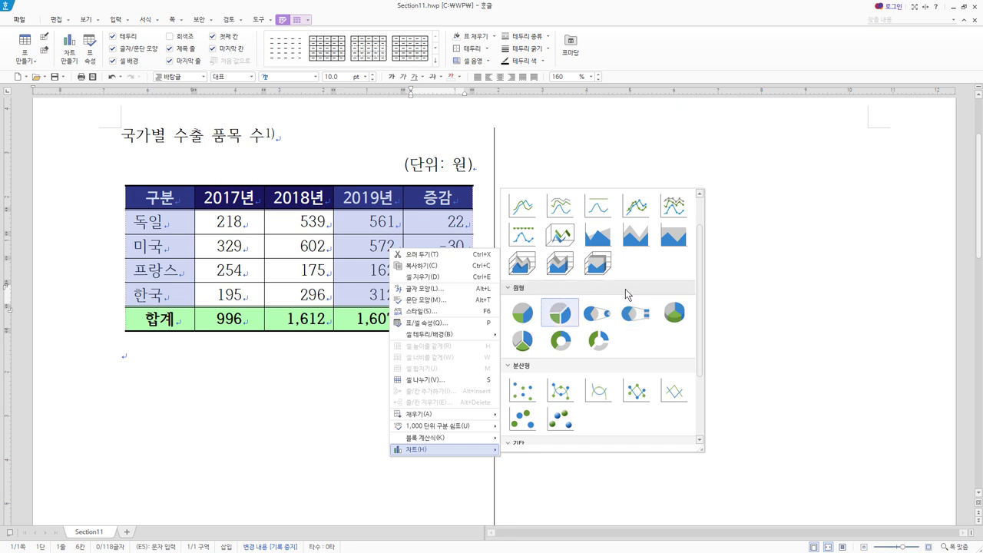
pyautogui.scroll(1, 626, 289)
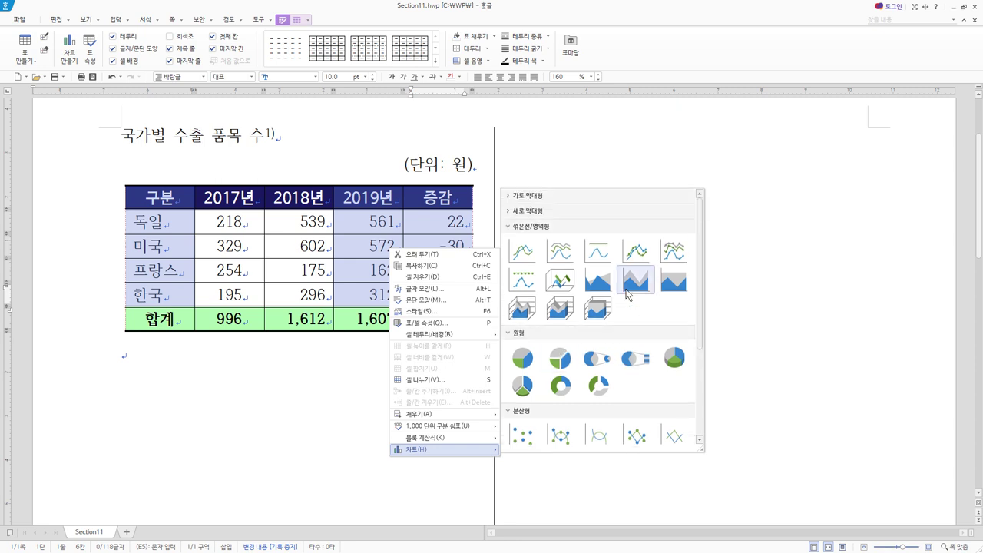
# Insert a 묶은 세로 막대형 (clustered column) chart from the selected cells and close its data editor
pyautogui.click(524, 211)
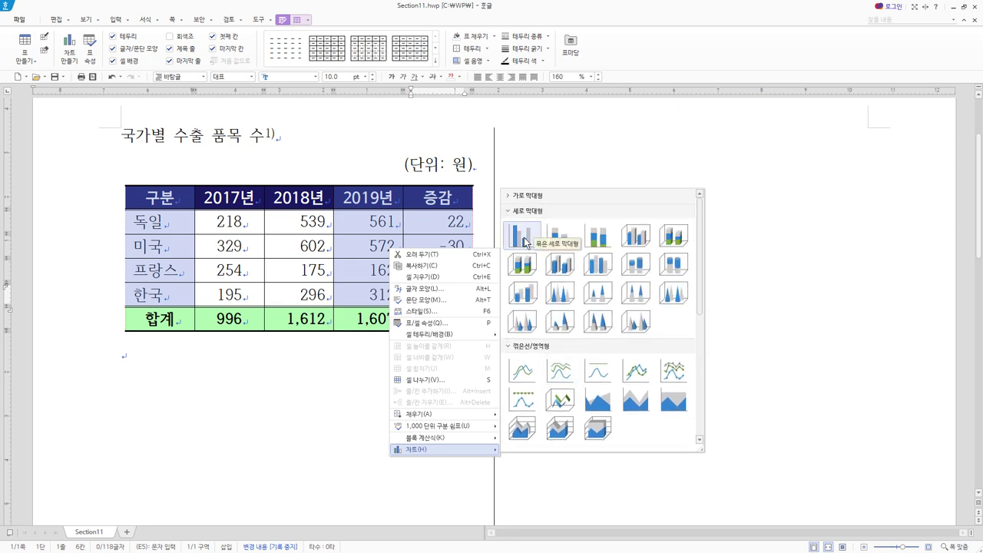
pyautogui.click(522, 235)
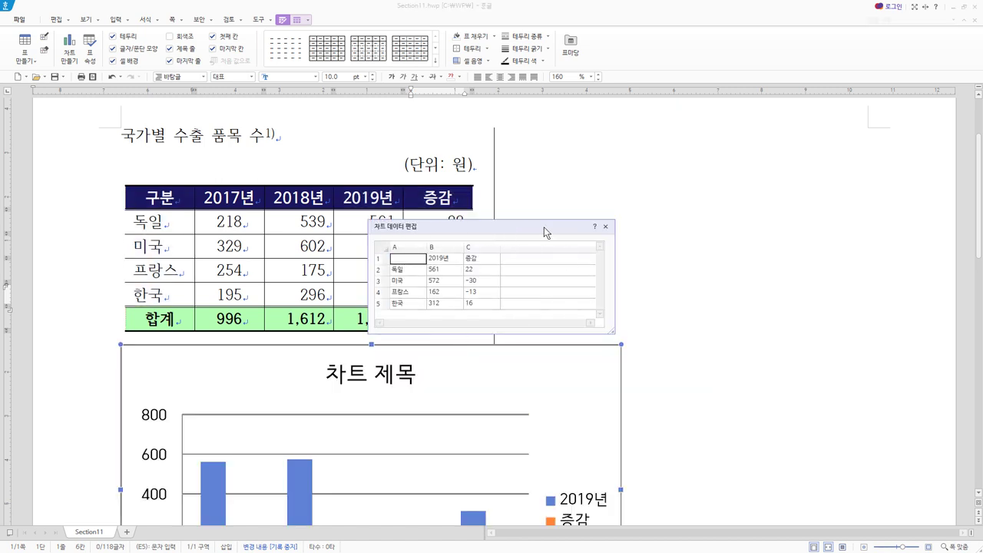
pyautogui.moveTo(569, 225); pyautogui.dragTo(680, 207)
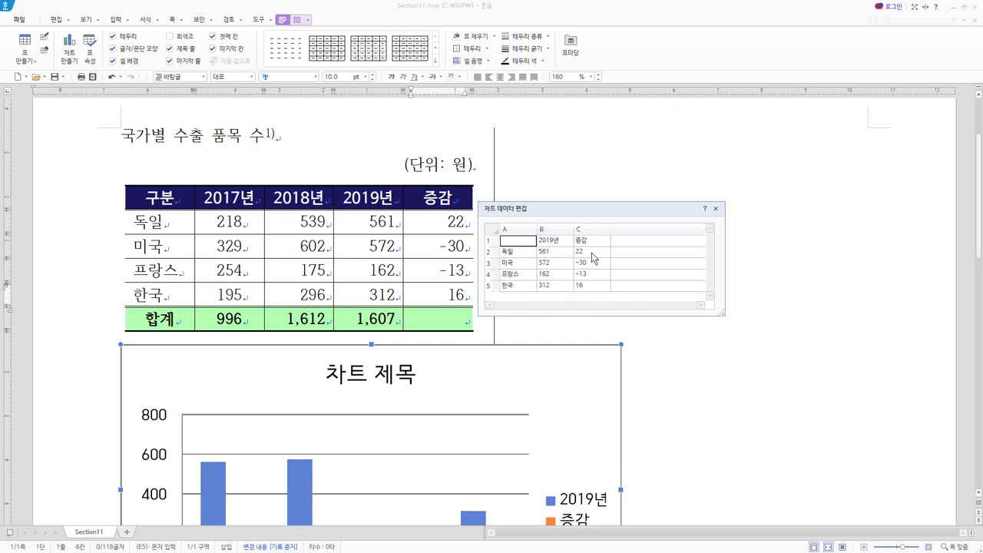
pyautogui.click(715, 209)
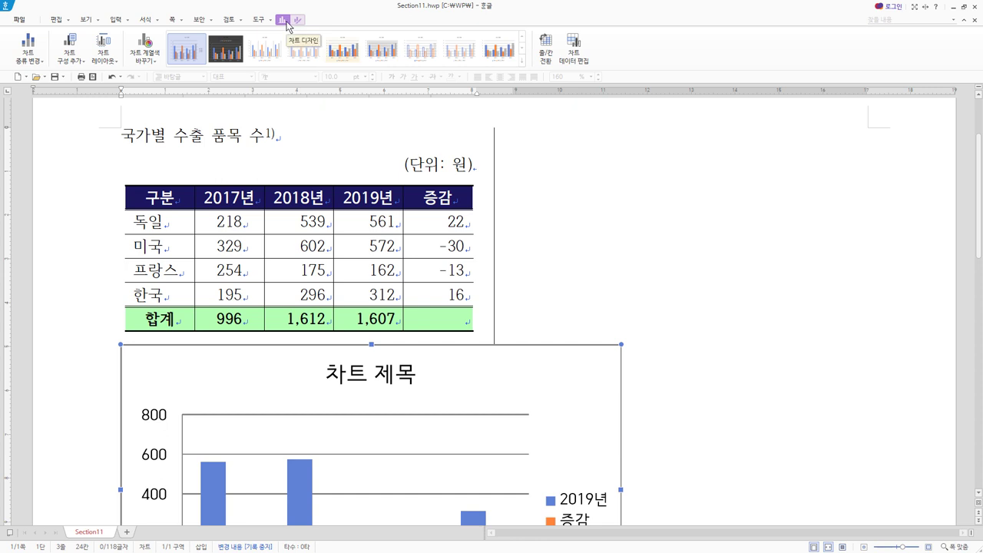
# Reopen the chart's data editor, check the row add/delete options and the 독일 2019년 cell, and close it
pyautogui.click(582, 47)
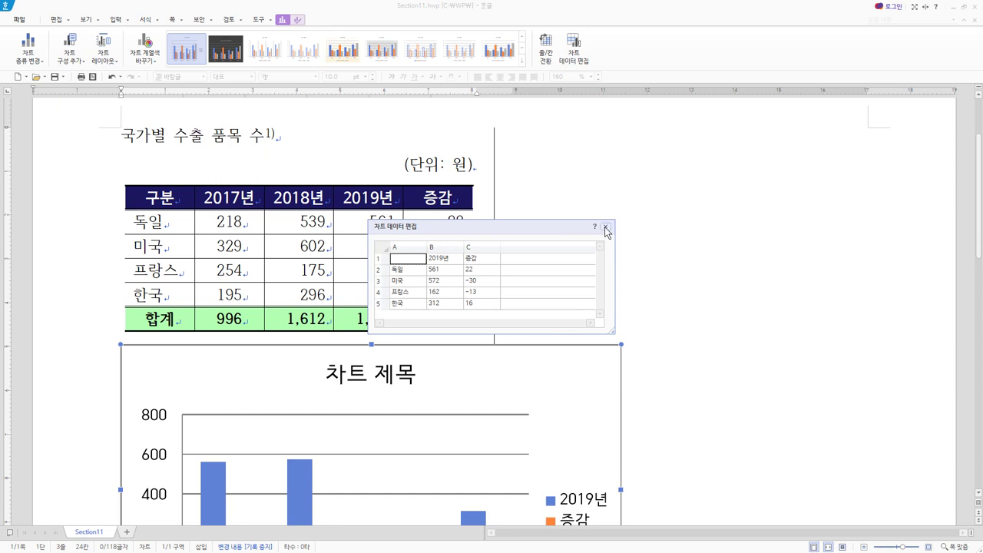
pyautogui.rightClick(387, 270)
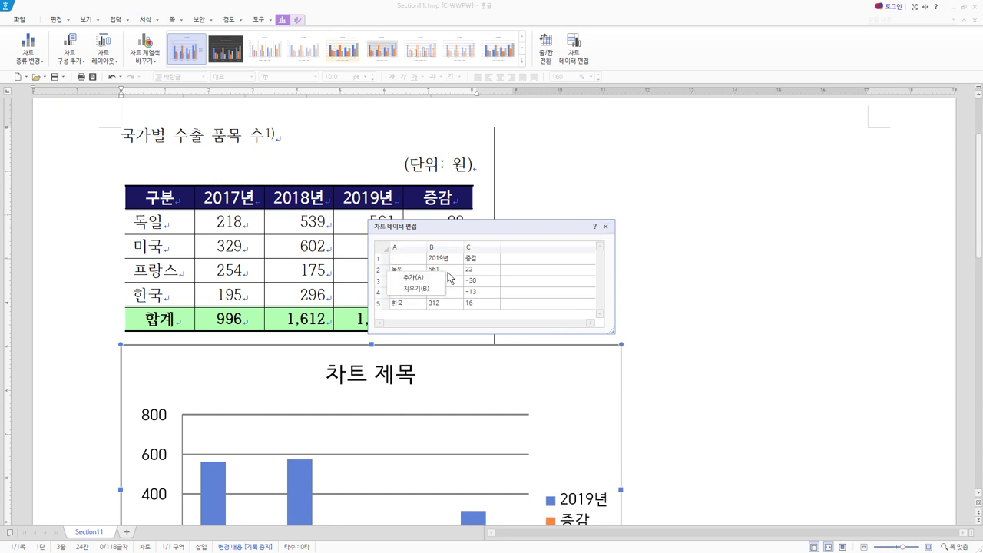
pyautogui.click(509, 234)
pyautogui.click(449, 270)
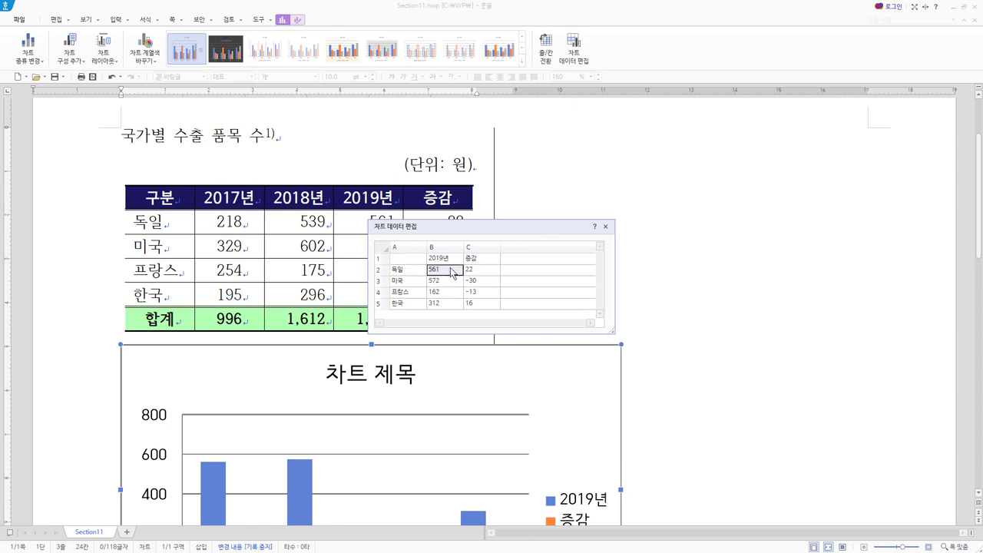
pyautogui.doubleClick(450, 269)
pyautogui.press('Up')
pyautogui.press('Return')
pyautogui.click(603, 228)
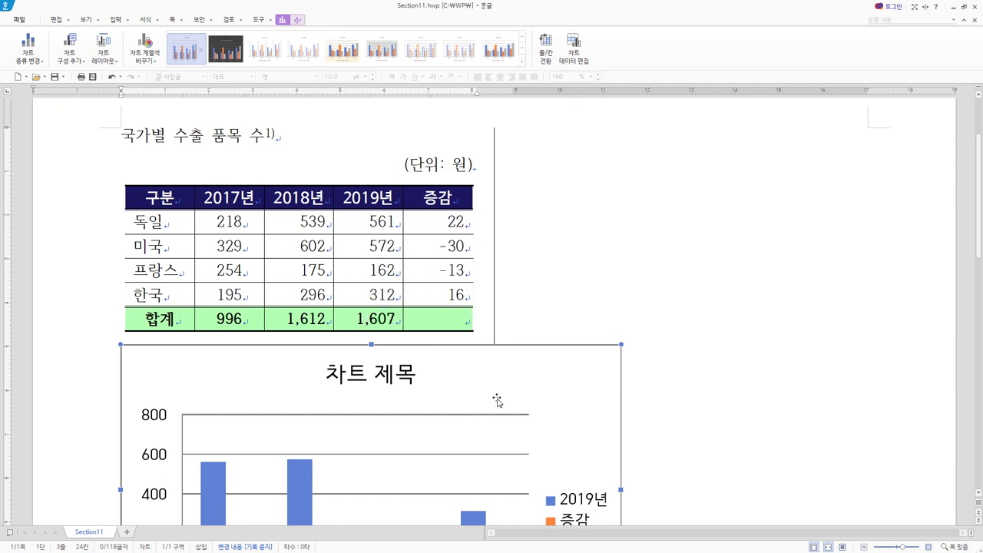
# Select the 증감 data series in the column chart
pyautogui.scroll(-3, 500, 399)
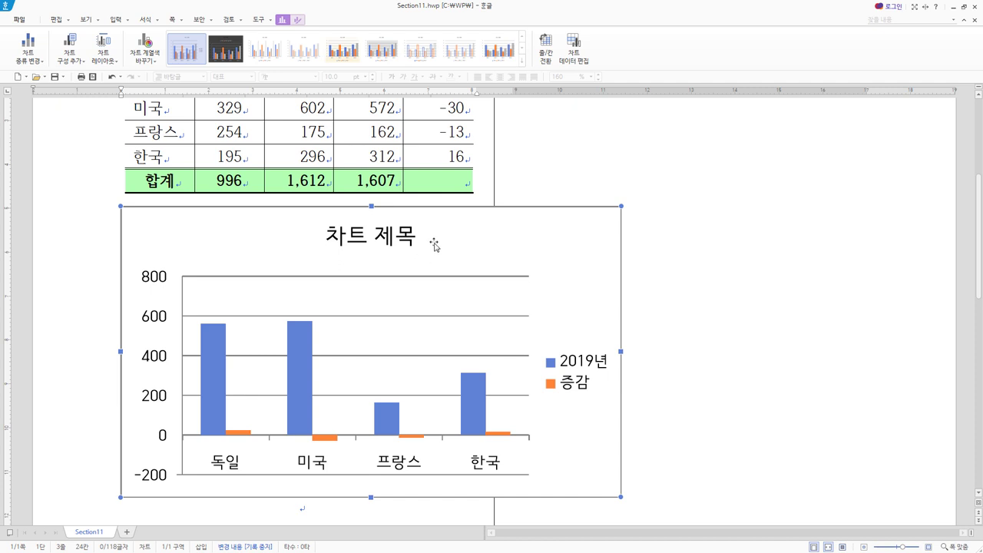
pyautogui.scroll(-2, 435, 243)
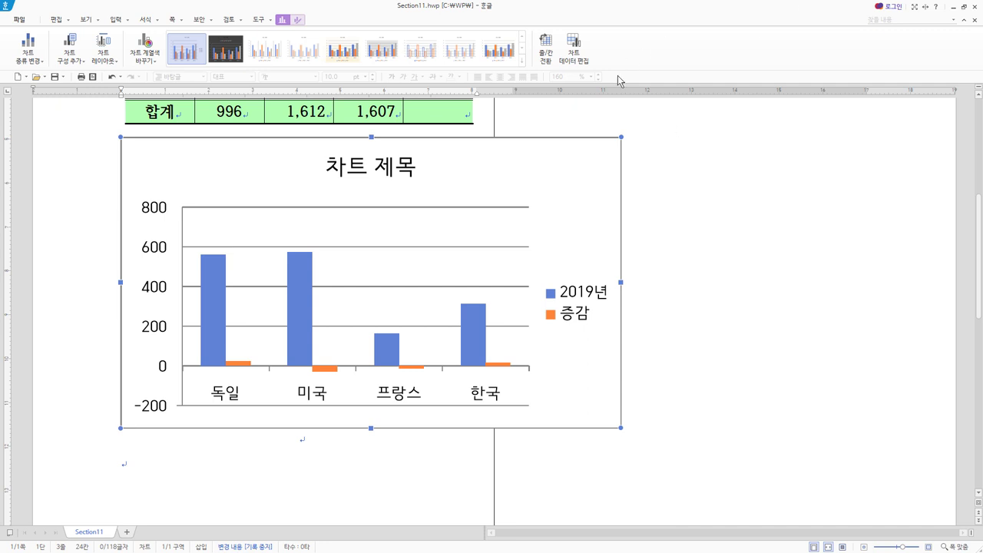
pyautogui.click(326, 368)
pyautogui.click(251, 363)
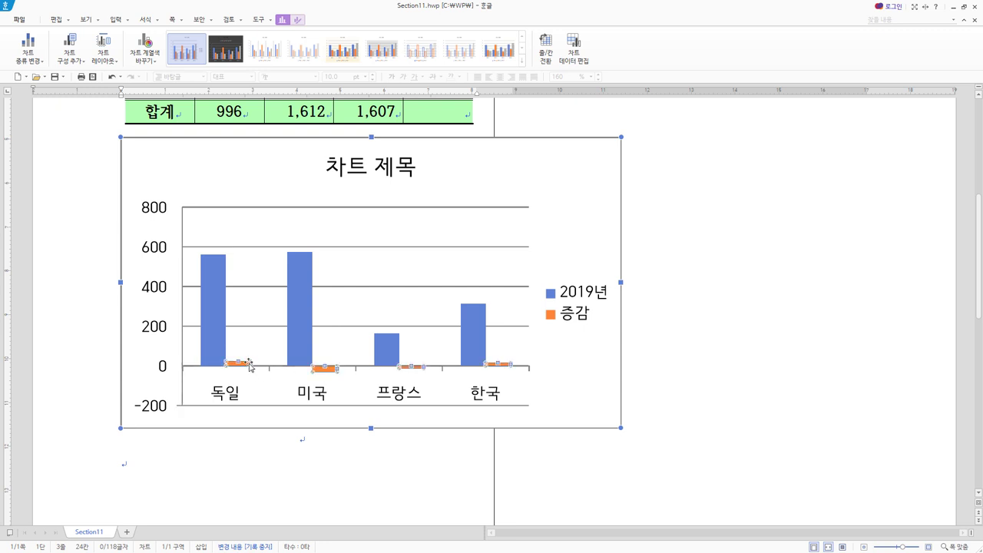